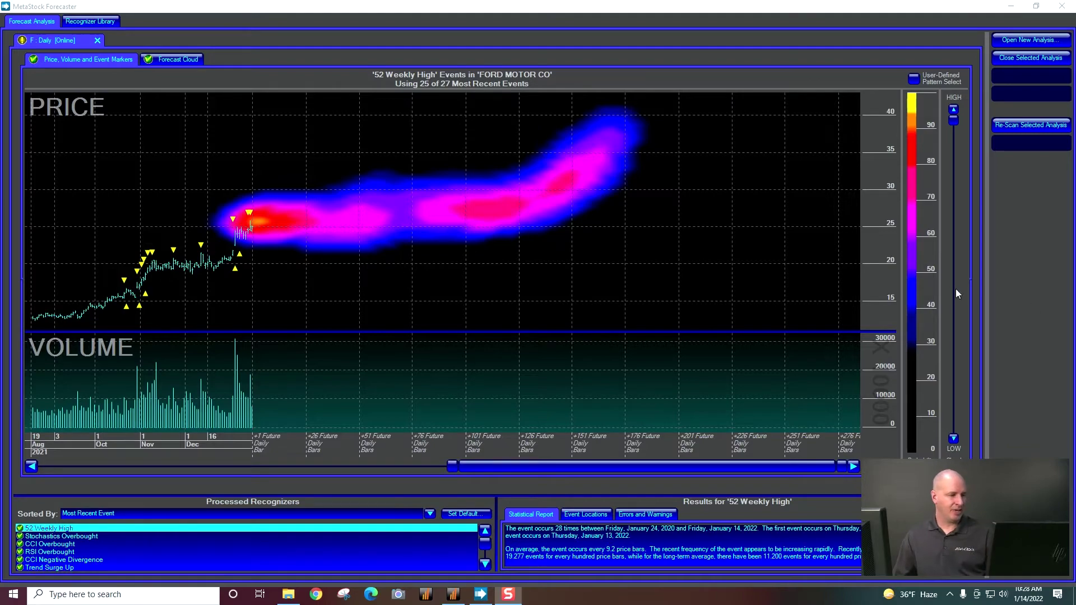
Scroll the Ford chart's range back so price data from January 2021 is visible
{"action": "left_click_drag", "start_coordinate": [453, 466], "coordinate": [230, 465]}
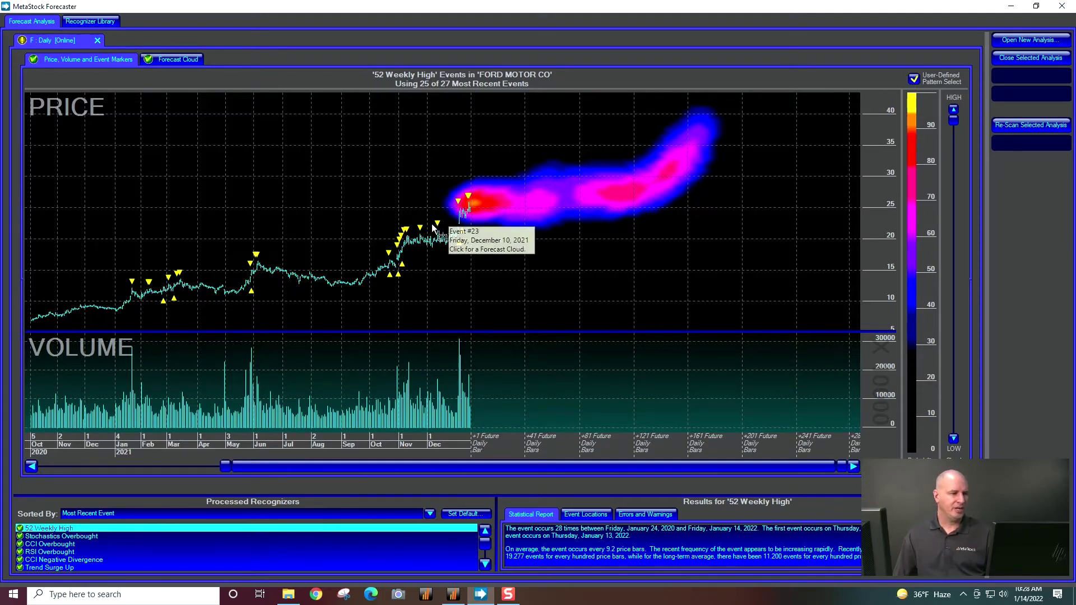
Select the early-June 2021 price bars on the Ford chart and confirm capturing them as a pattern
{"action": "mouse_move", "coordinate": [413, 235]}
{"action": "mouse_move", "coordinate": [260, 265]}
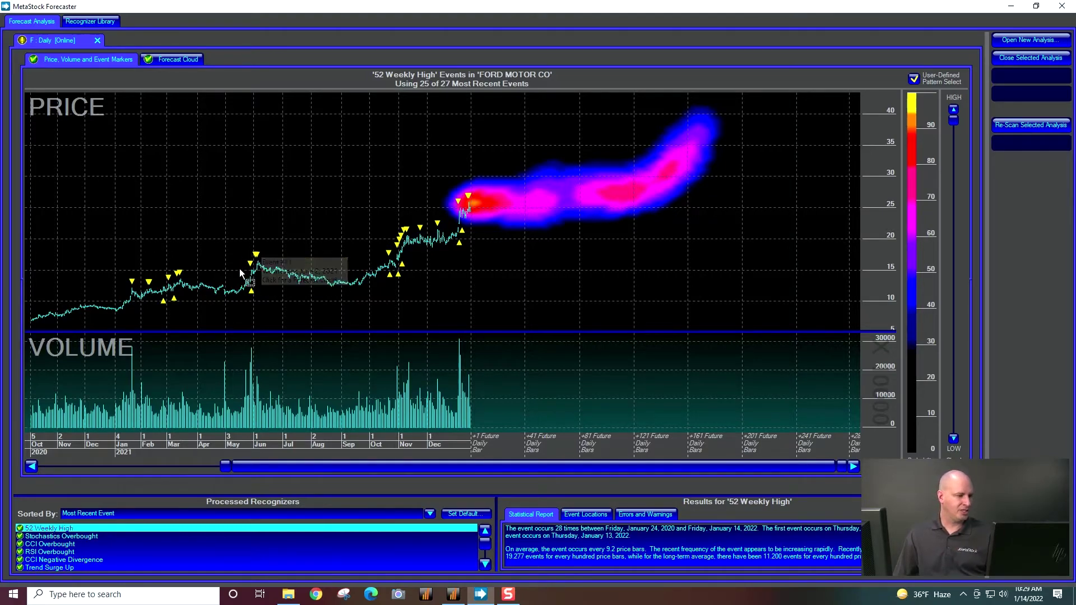
{"action": "left_click_drag", "start_coordinate": [261, 260], "coordinate": [261, 276]}
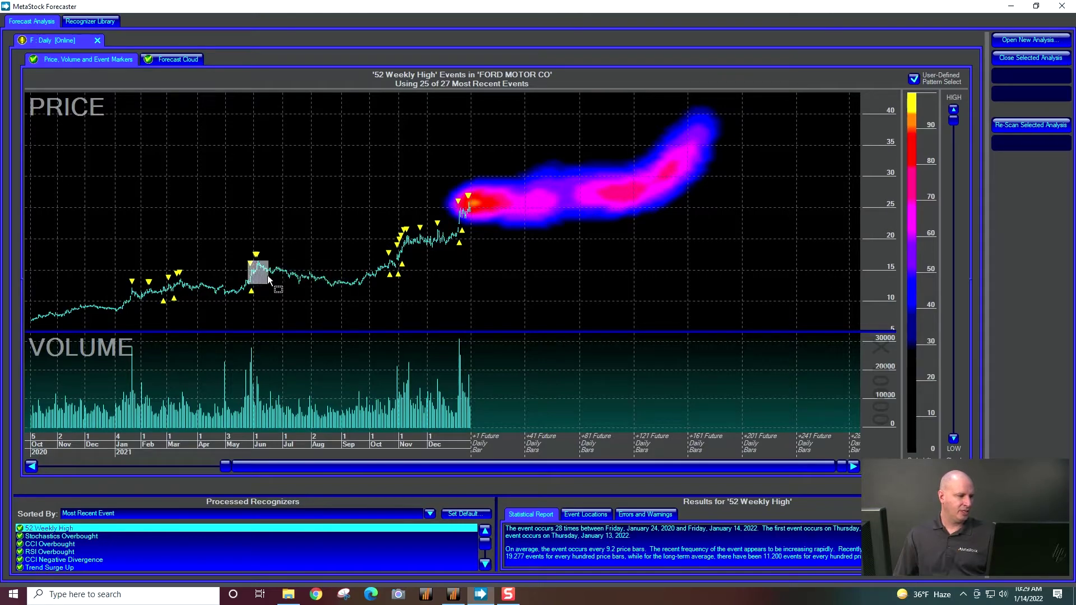
{"action": "left_click_drag", "start_coordinate": [262, 274], "coordinate": [261, 275]}
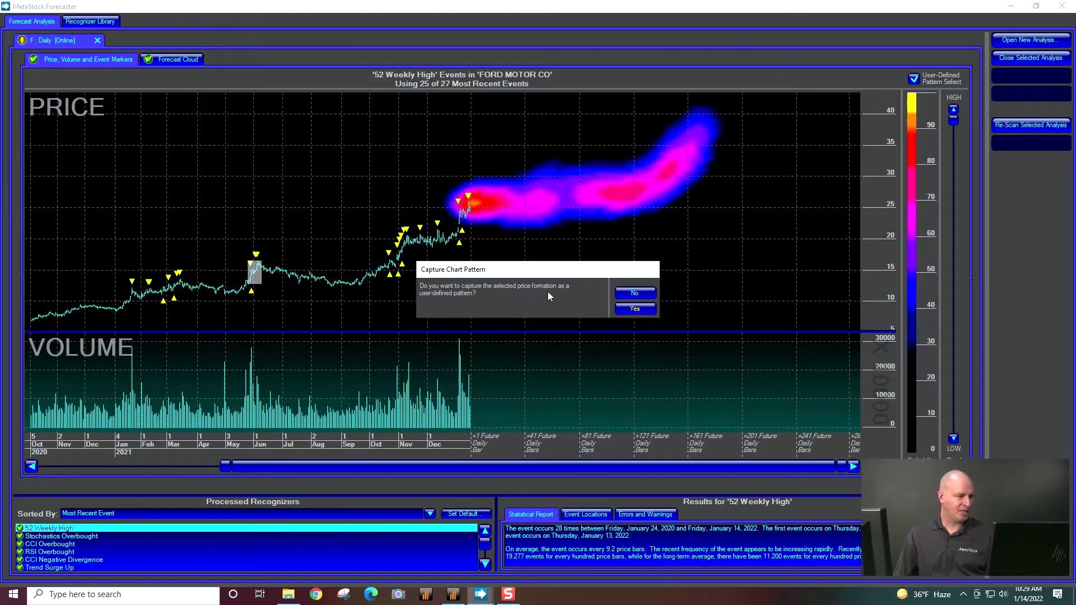
{"action": "left_click", "coordinate": [634, 309]}
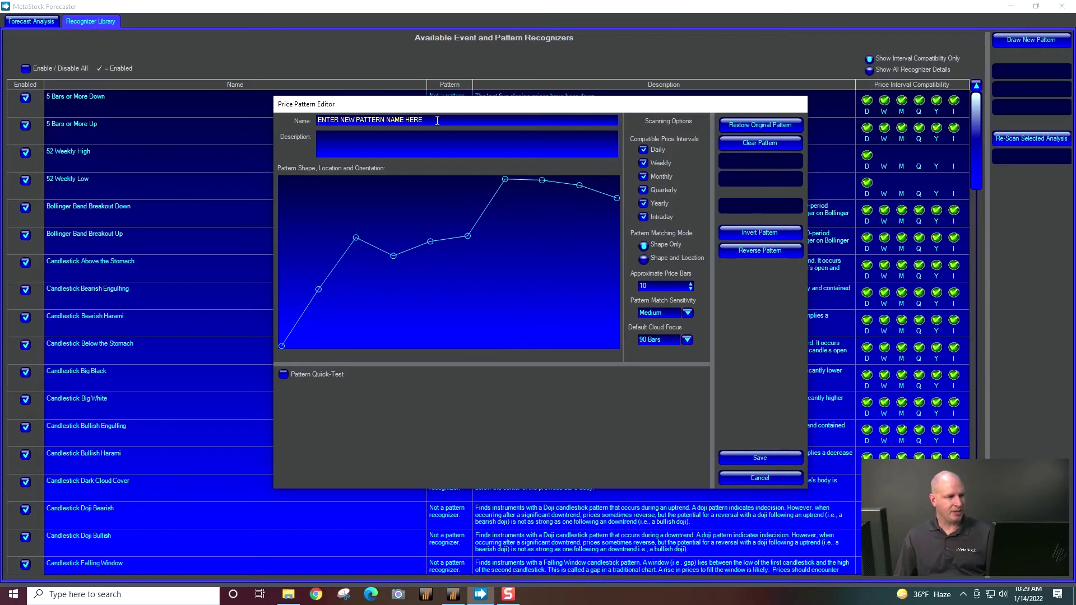
Rename the captured pattern to 'Ford Pattern' and lower its third point slightly
{"action": "double_click", "coordinate": [401, 120]}
{"action": "left_click_drag", "start_coordinate": [402, 119], "coordinate": [315, 122]}
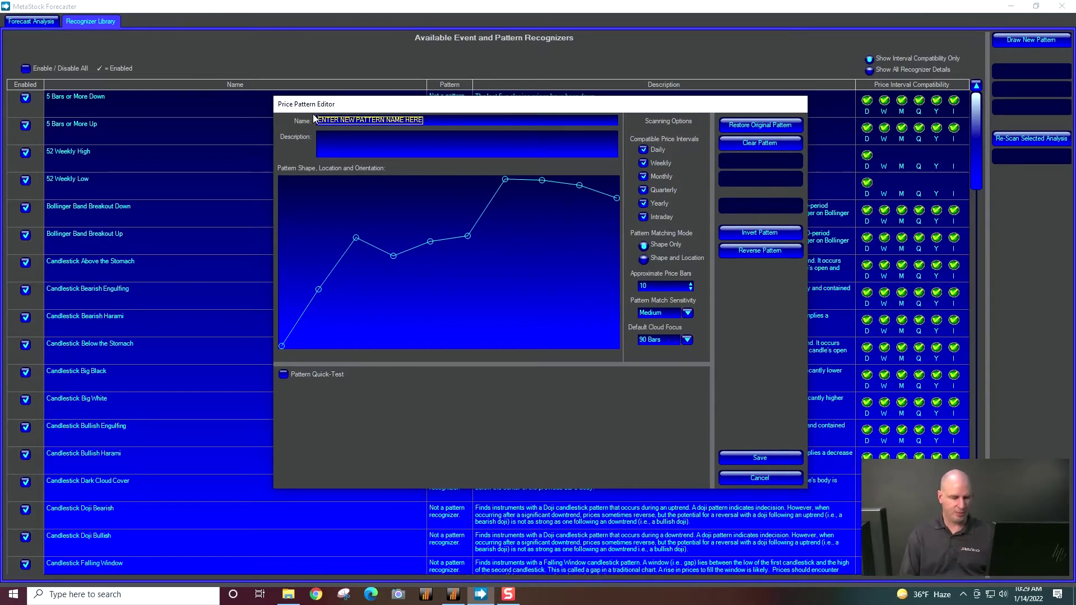
{"action": "type", "text": "Fore"}
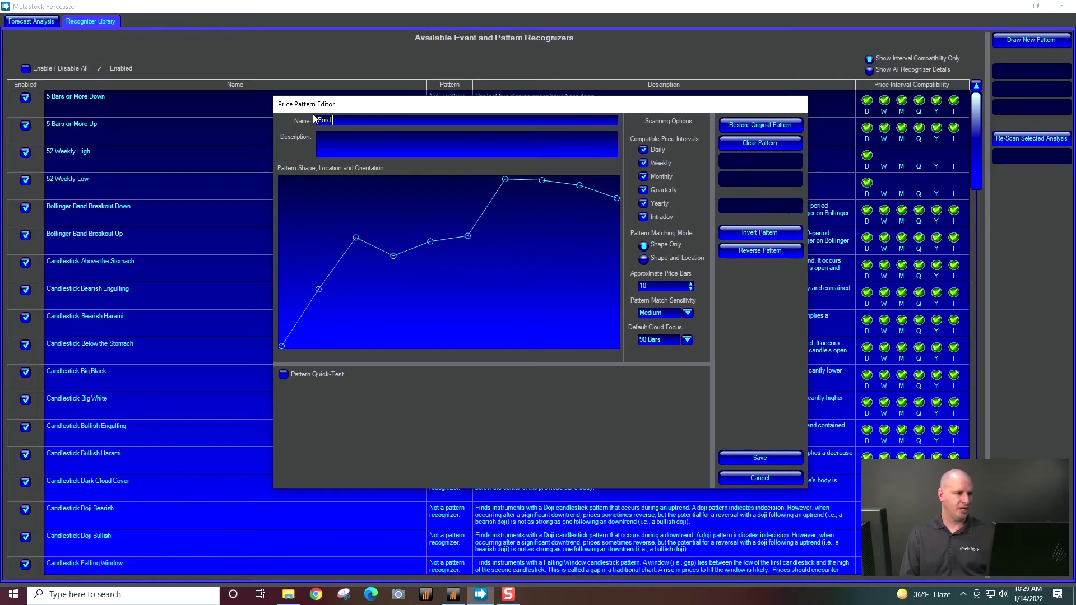
{"action": "type", "text": " Pattern"}
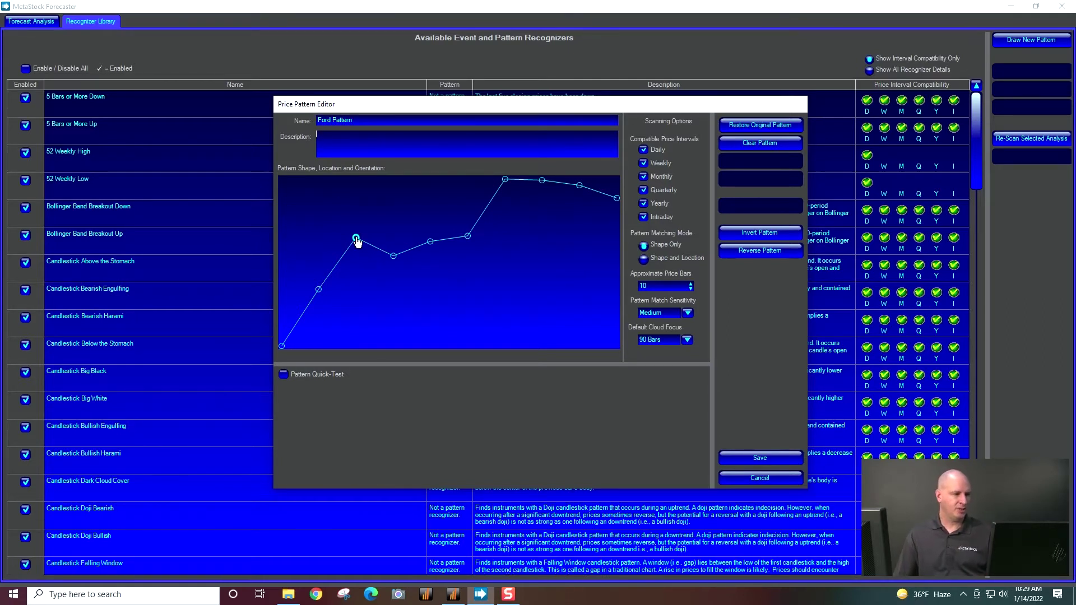
{"action": "left_click_drag", "start_coordinate": [356, 237], "coordinate": [357, 254]}
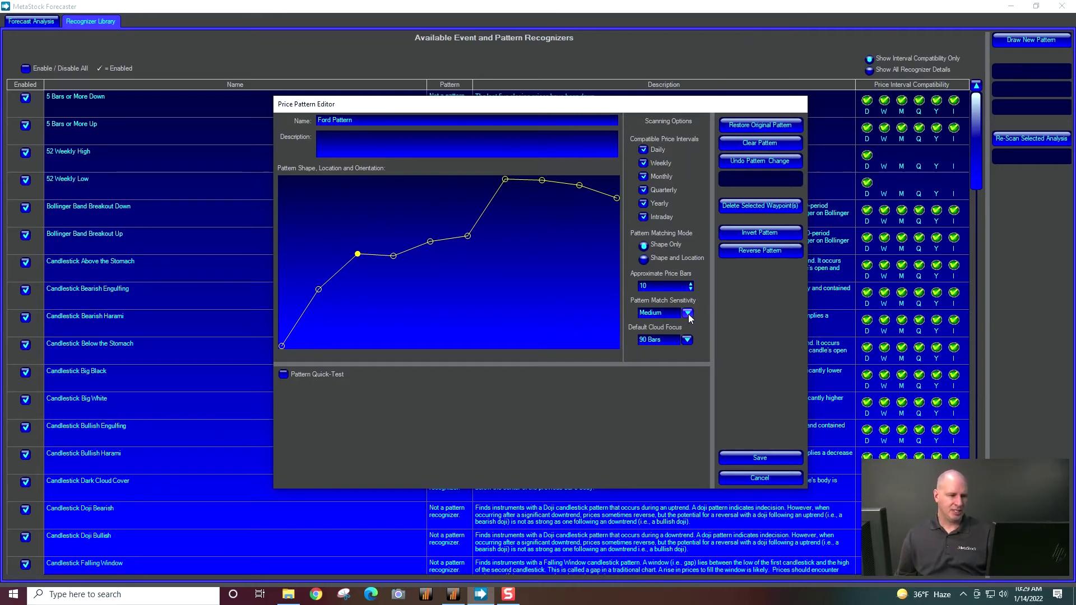
Keep the 90 Bars cloud focus, test Invert Pattern twice, and save the recognizer
{"action": "left_click", "coordinate": [686, 340]}
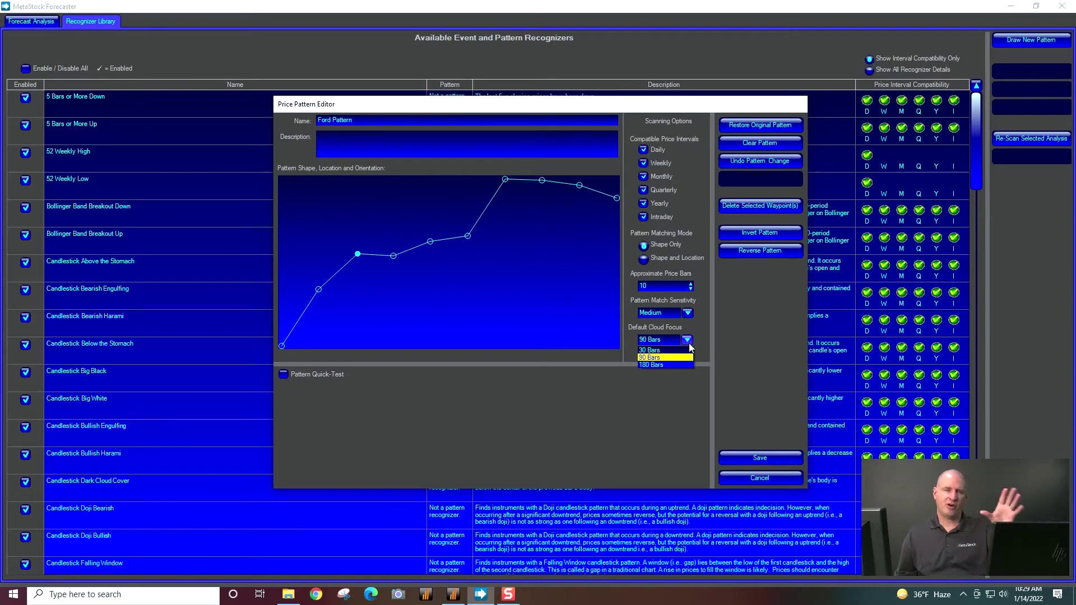
{"action": "left_click", "coordinate": [729, 331]}
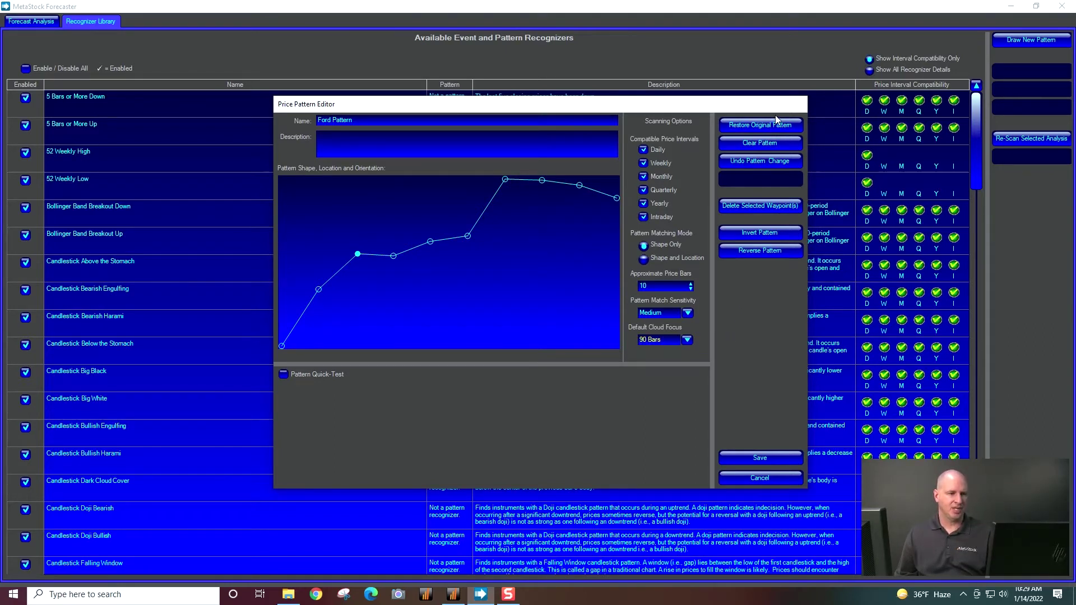
{"action": "left_click", "coordinate": [748, 235]}
{"action": "left_click", "coordinate": [747, 238]}
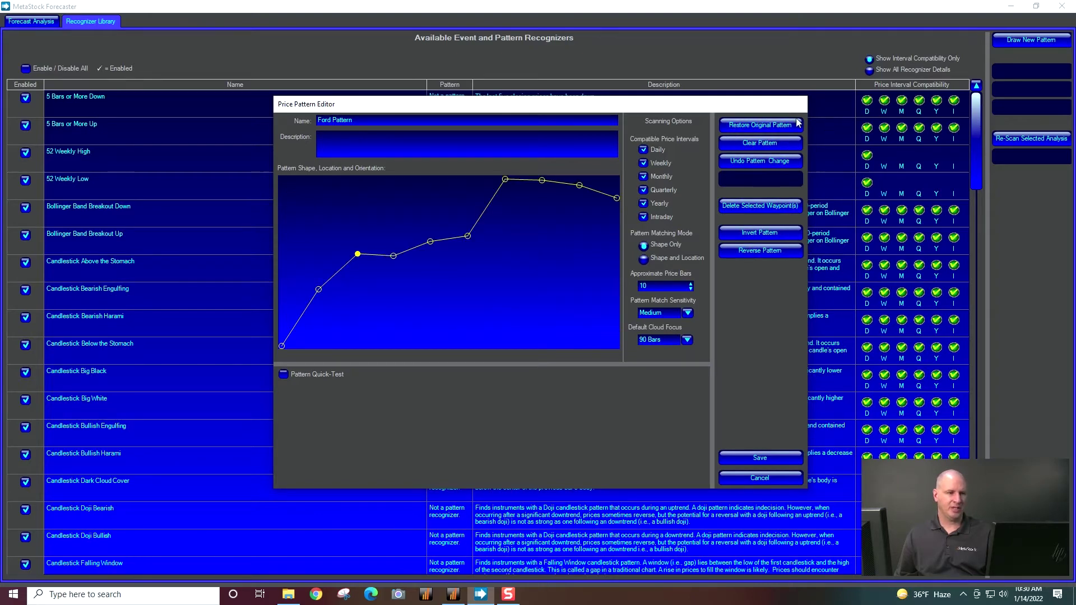
{"action": "left_click", "coordinate": [747, 457]}
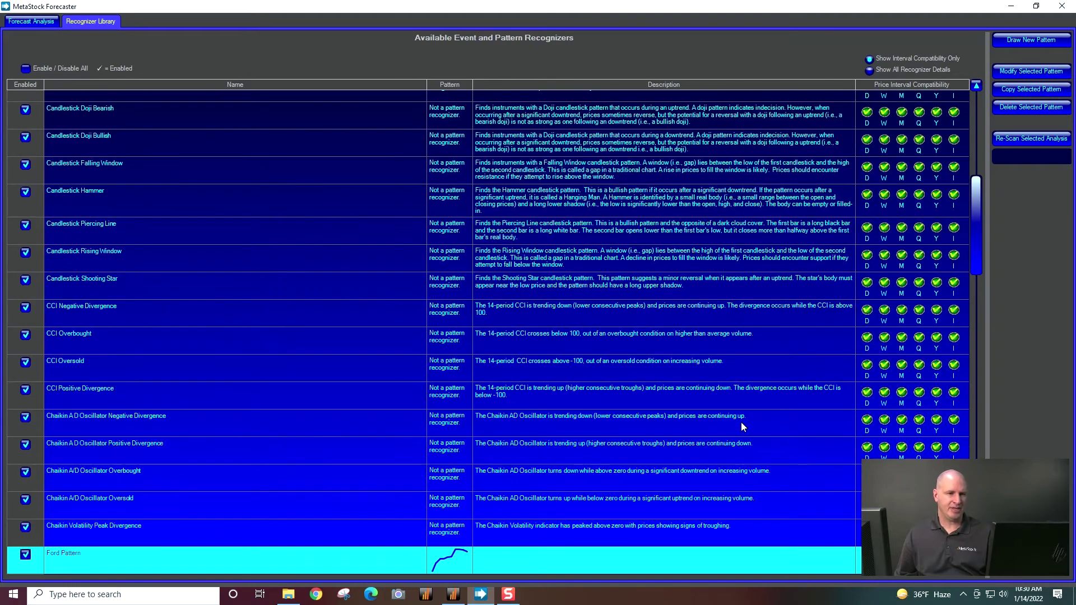
Re-scan the Ford analysis, enlarge the recognizer panel, and locate Ford Pattern in the processed list
{"action": "left_click", "coordinate": [1028, 138]}
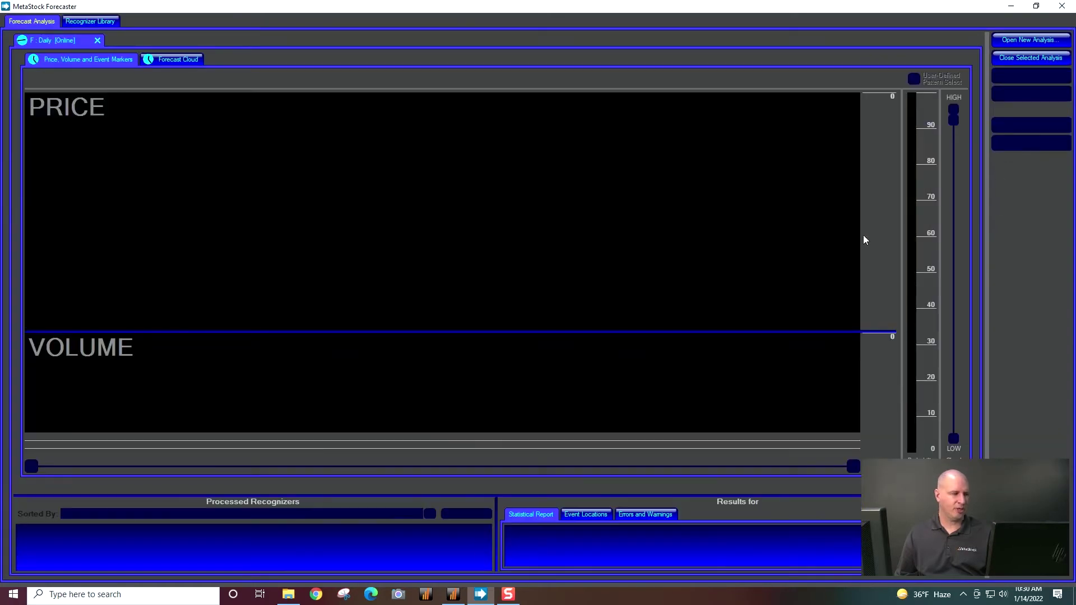
{"action": "left_click_drag", "start_coordinate": [445, 494], "coordinate": [458, 339]}
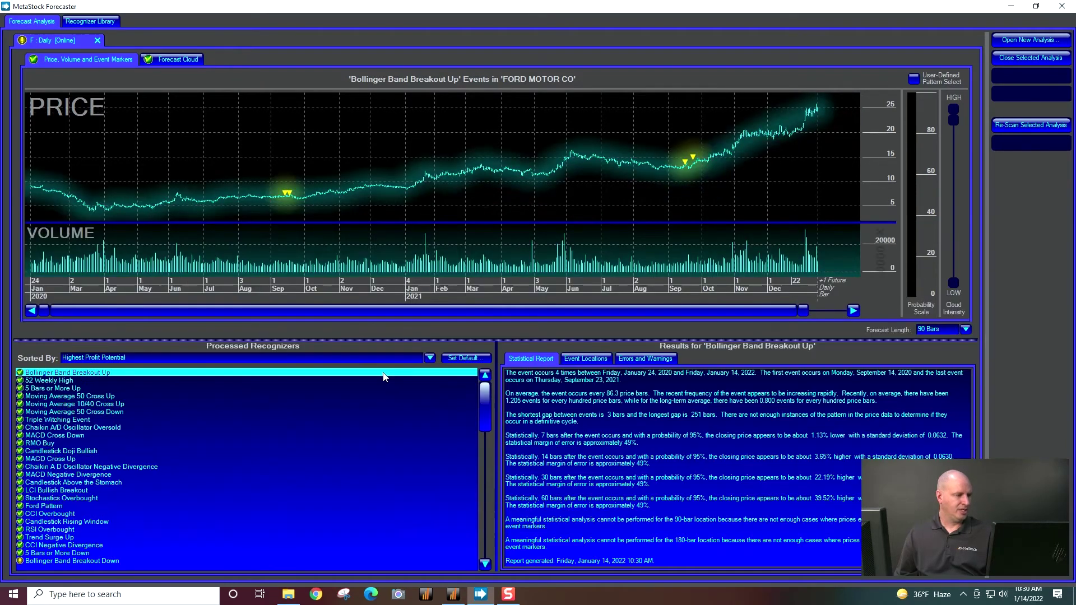
{"action": "scroll", "coordinate": [359, 465], "scroll_direction": "down", "scroll_amount": 10}
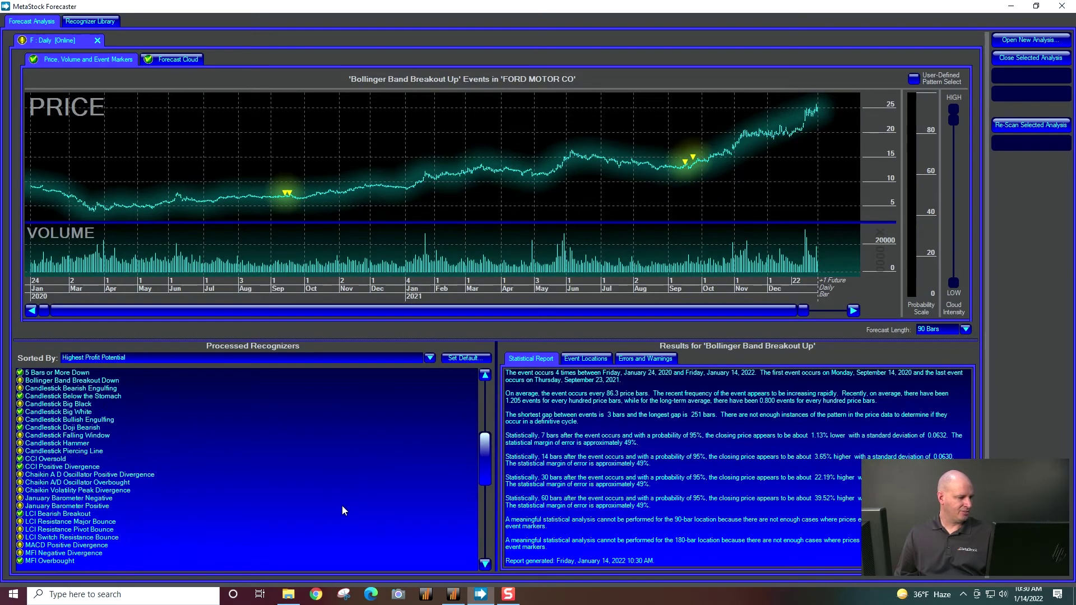
{"action": "scroll", "coordinate": [340, 516], "scroll_direction": "down", "scroll_amount": 10}
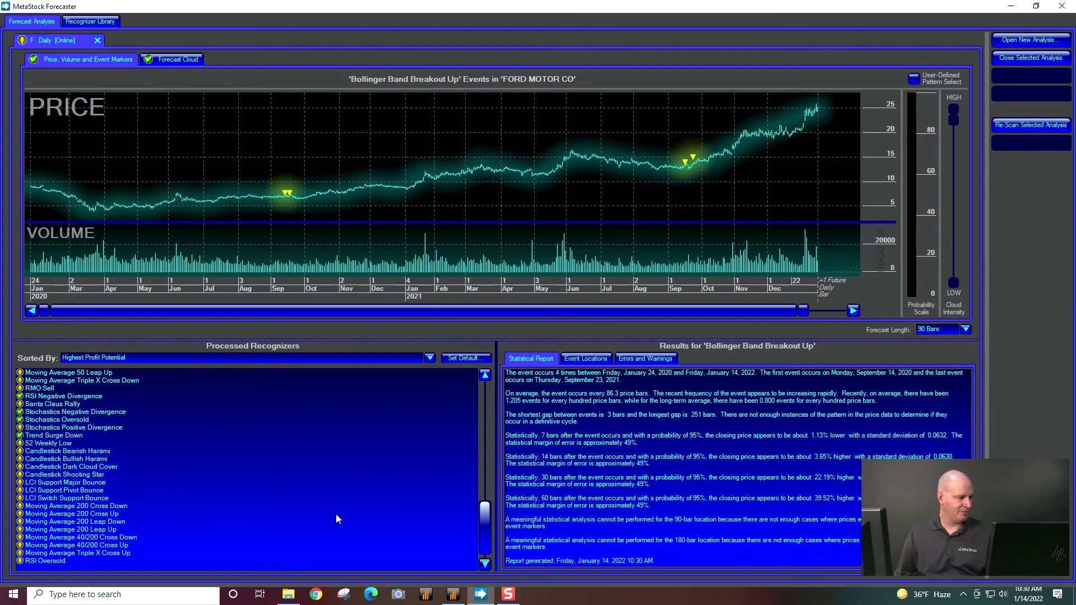
{"action": "scroll", "coordinate": [331, 522], "scroll_direction": "up", "scroll_amount": 8}
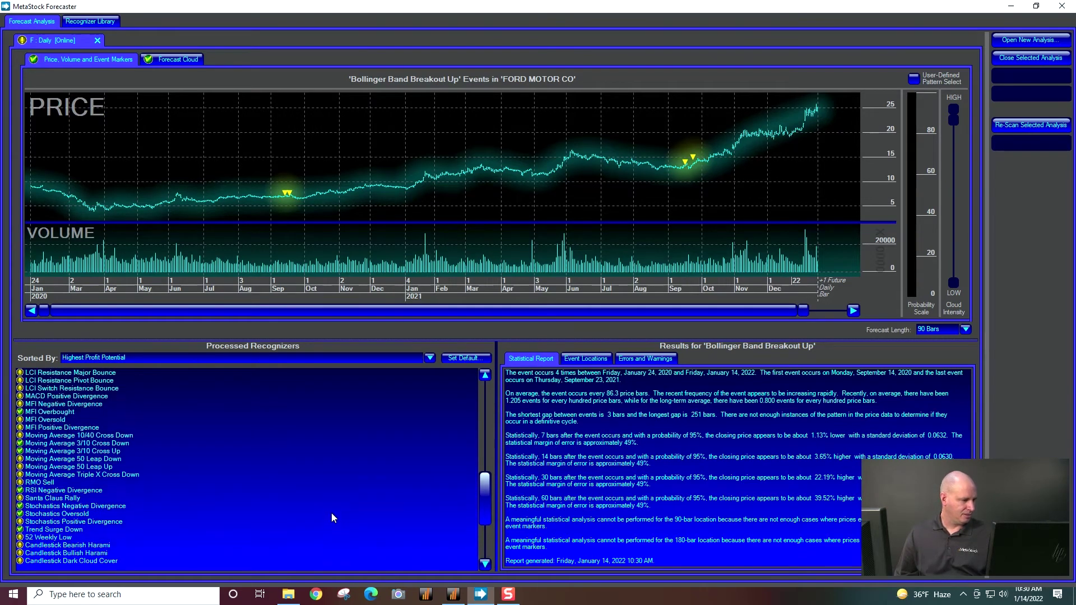
{"action": "scroll", "coordinate": [331, 516], "scroll_direction": "up", "scroll_amount": 6}
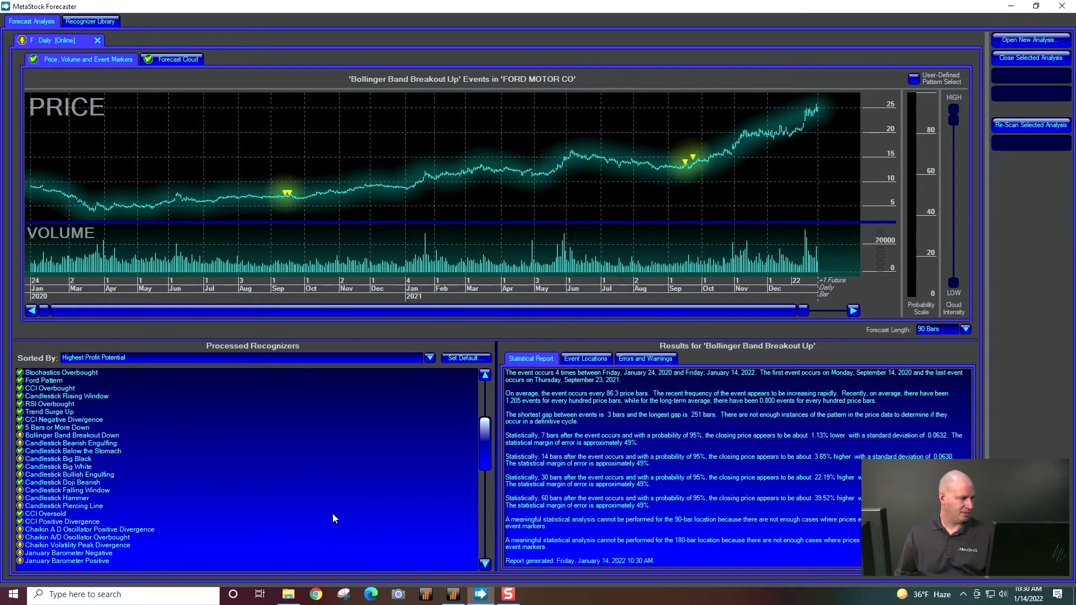
Show the Ford Pattern events and check each match popup through Pattern Match #7
{"action": "left_click", "coordinate": [43, 405]}
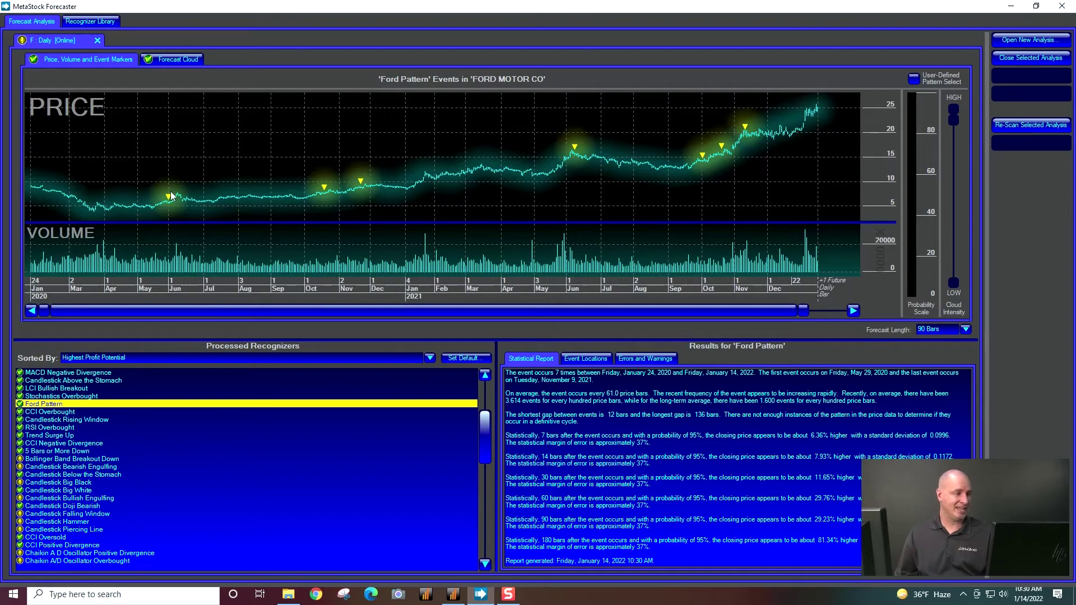
{"action": "mouse_move", "coordinate": [325, 191]}
{"action": "mouse_move", "coordinate": [360, 184]}
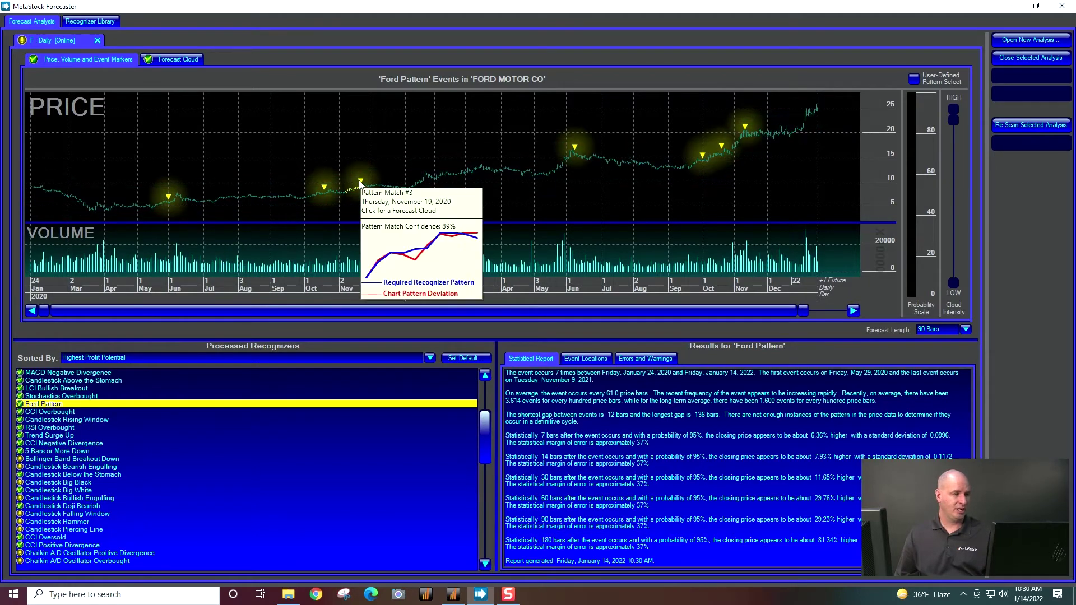
{"action": "mouse_move", "coordinate": [575, 148]}
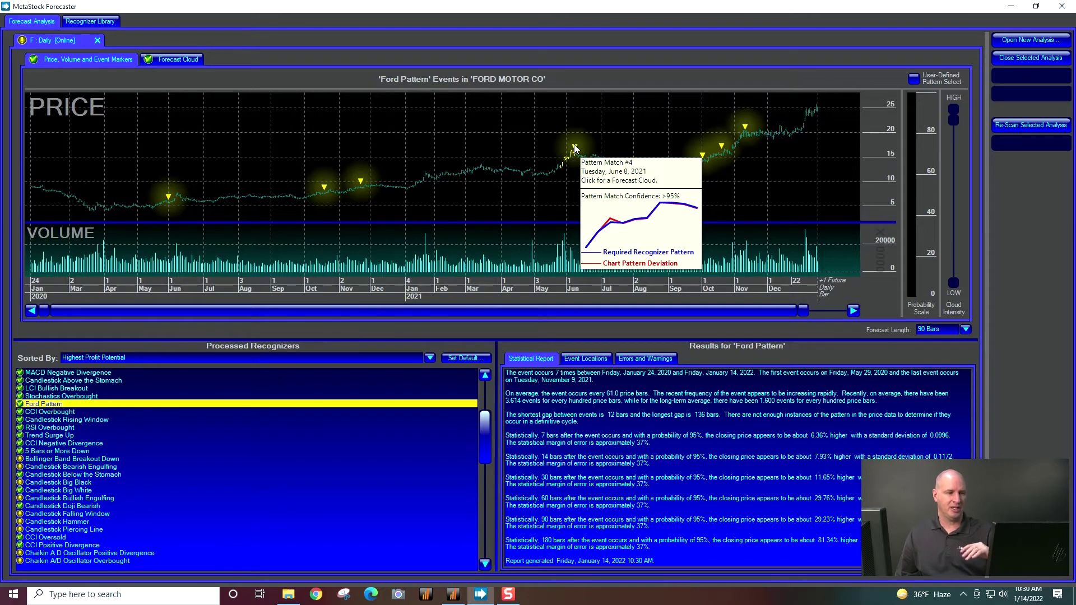
{"action": "left_click", "coordinate": [575, 147]}
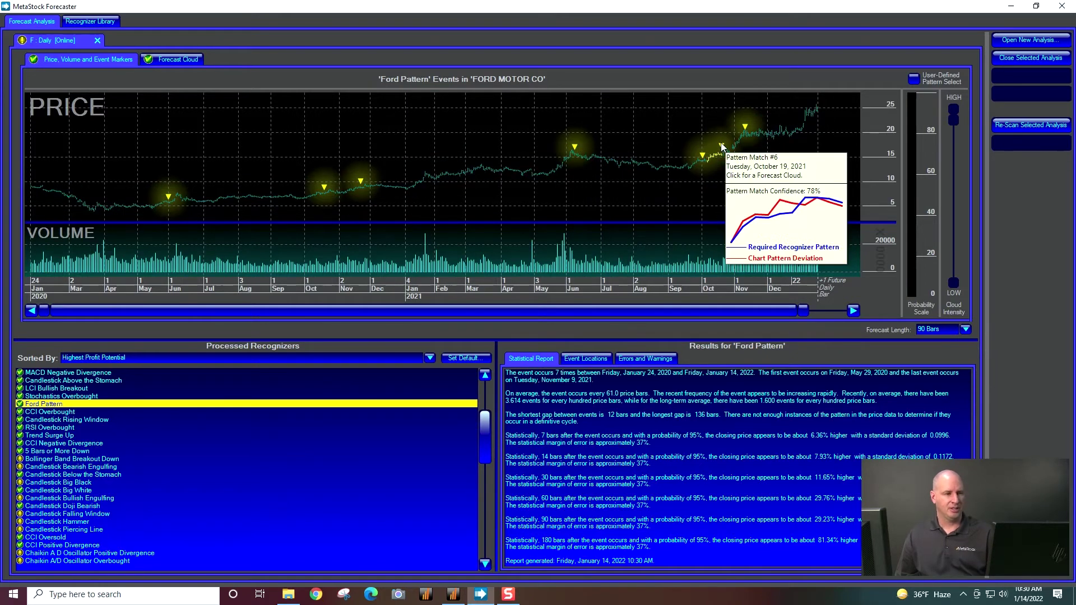
{"action": "mouse_move", "coordinate": [702, 156]}
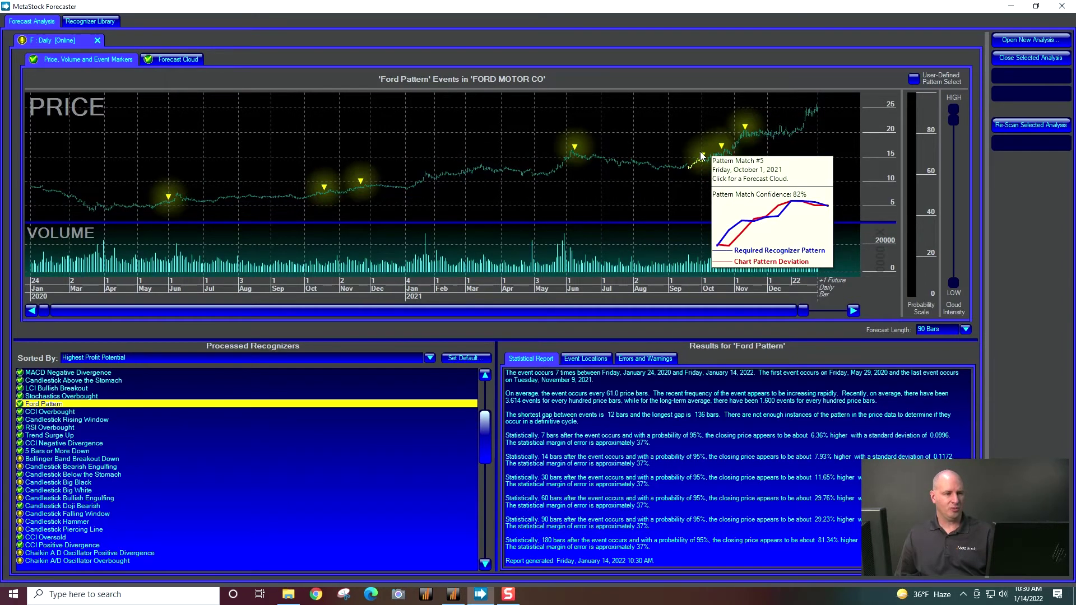
{"action": "left_click", "coordinate": [746, 128]}
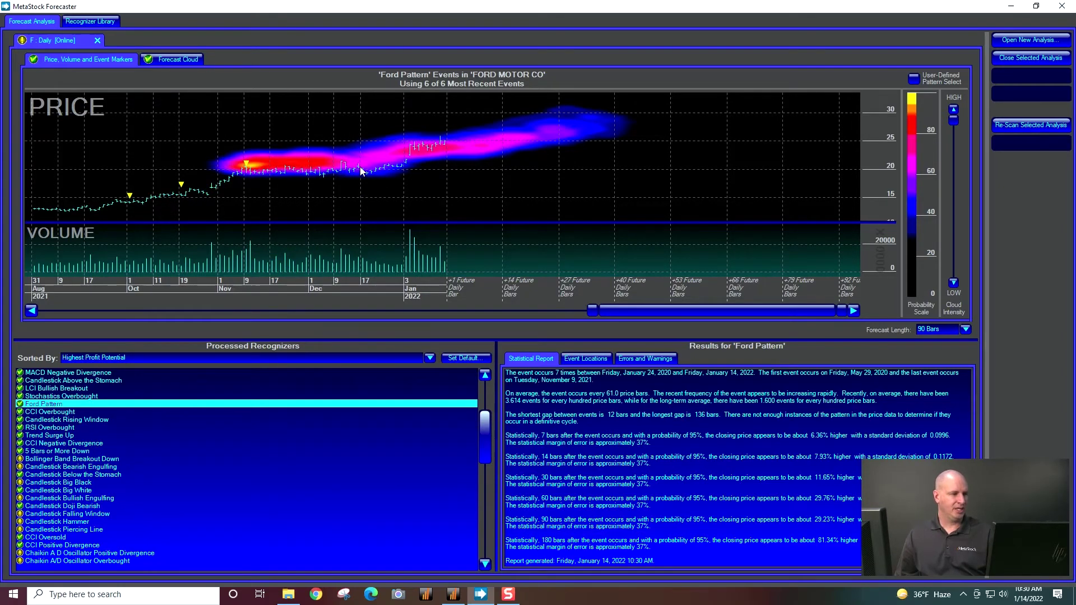
View the past-performance Forecast Cloud, return to the price chart, then bring up the Recognizer Library
{"action": "left_click", "coordinate": [170, 59]}
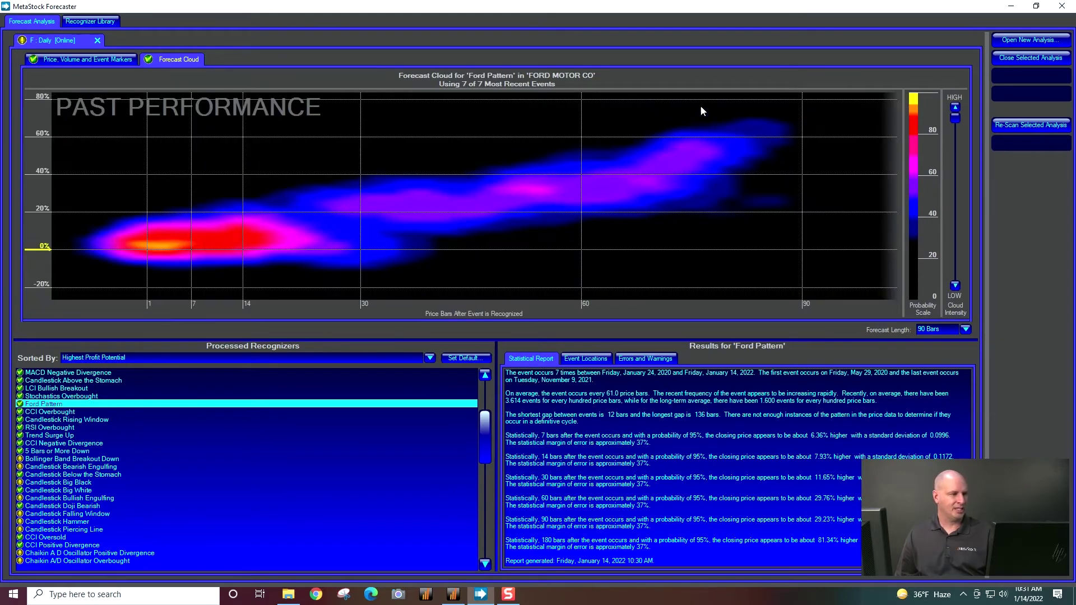
{"action": "left_click", "coordinate": [63, 60]}
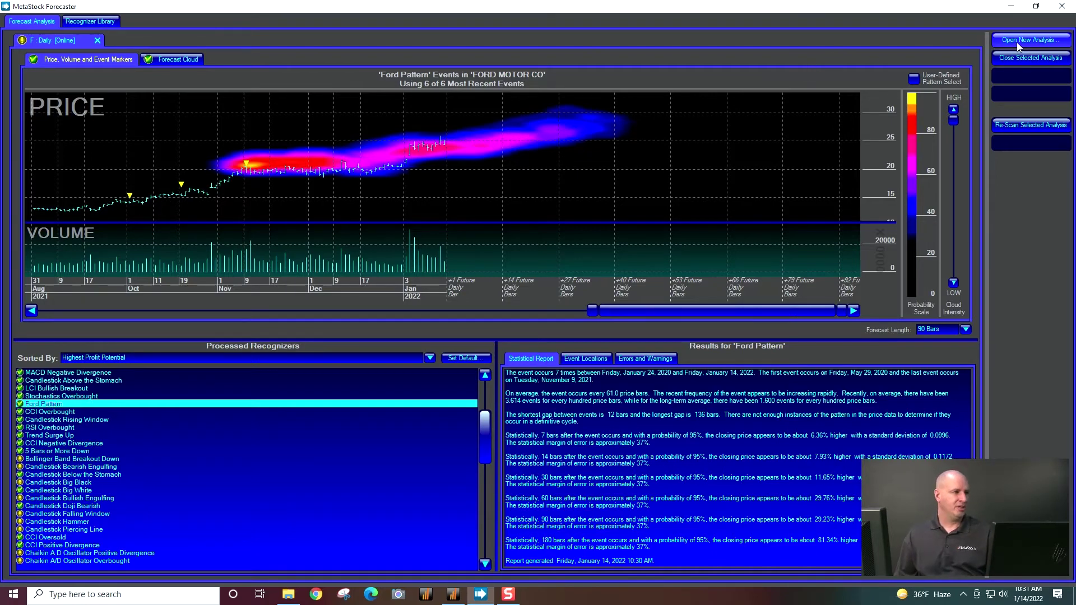
{"action": "left_click", "coordinate": [85, 23]}
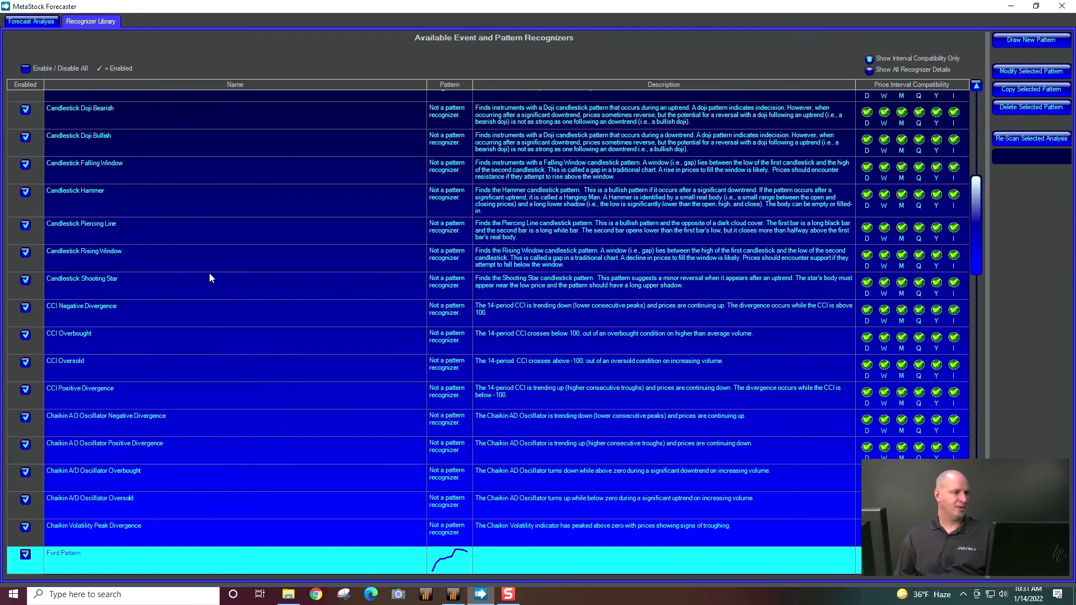
Start a new hand-drawn recognizer and name it 'V Pattern'
{"action": "scroll", "coordinate": [218, 297], "scroll_direction": "down", "scroll_amount": 2}
{"action": "scroll", "coordinate": [226, 359], "scroll_direction": "down", "scroll_amount": 5}
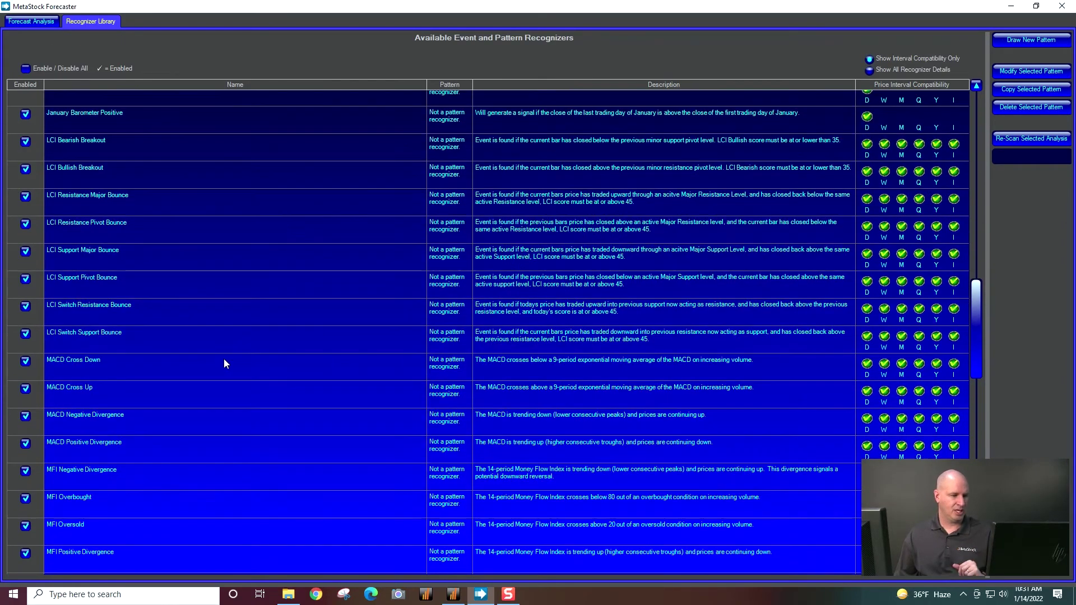
{"action": "scroll", "coordinate": [224, 358], "scroll_direction": "down", "scroll_amount": 2}
{"action": "scroll", "coordinate": [250, 358], "scroll_direction": "up", "scroll_amount": 8}
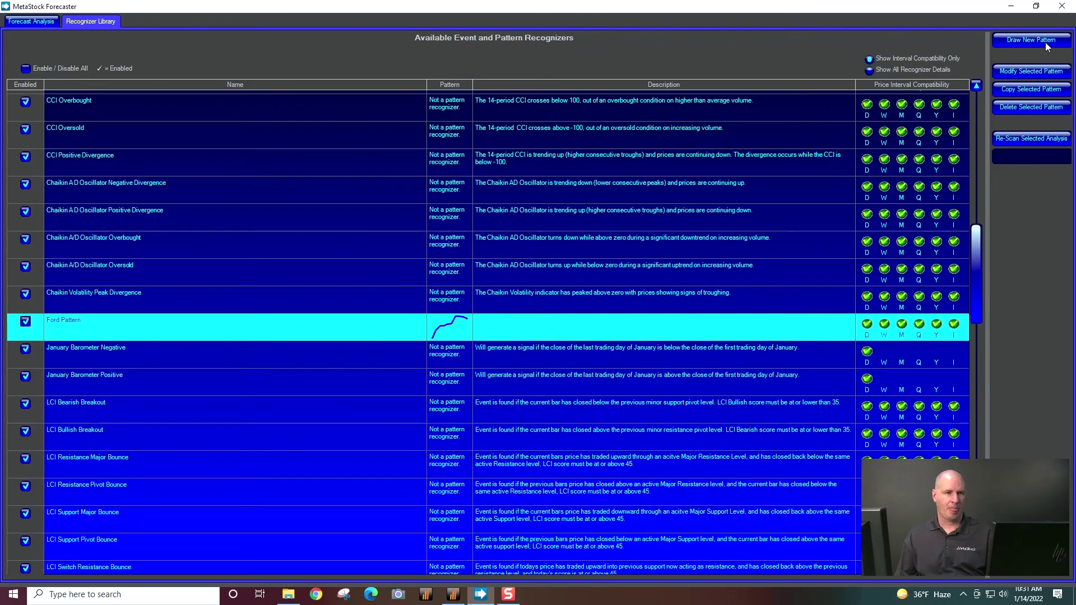
{"action": "left_click", "coordinate": [1030, 39]}
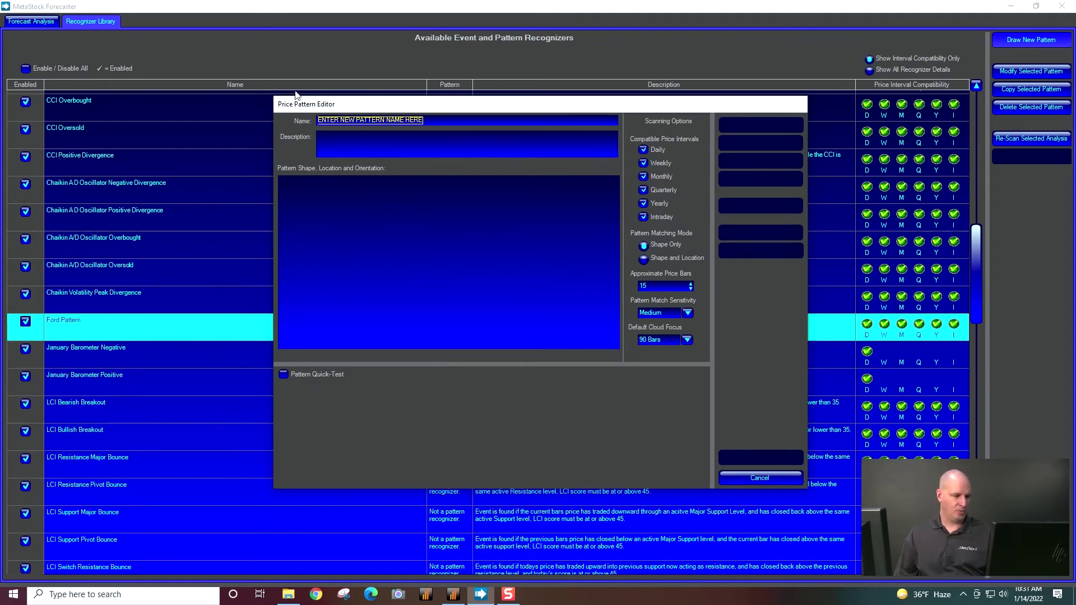
{"action": "type", "text": "V Pattern"}
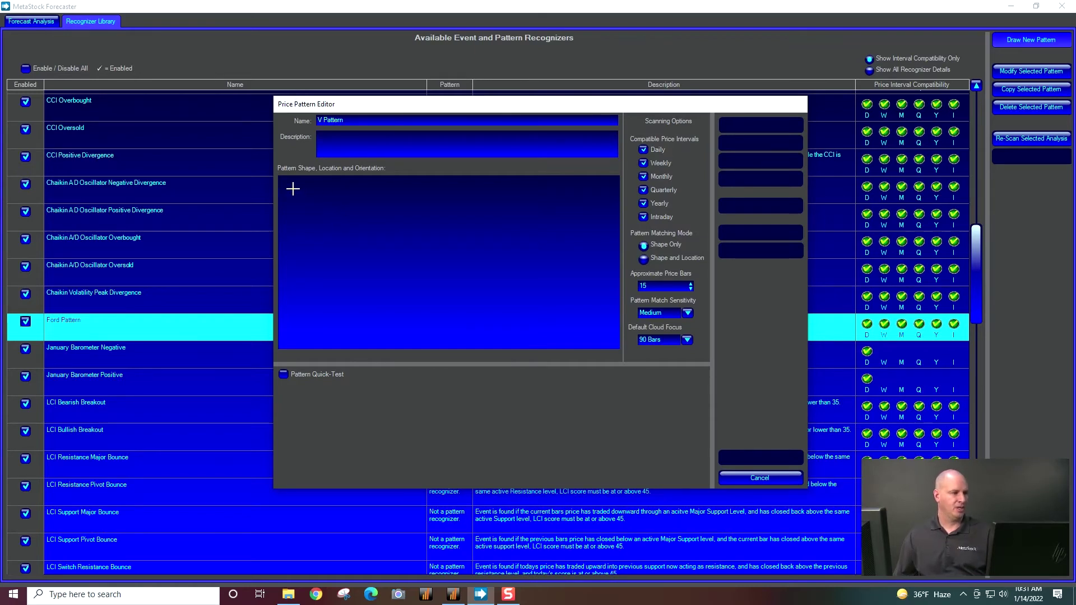
Draw a V shape spanning about 8 price bars, inverting it and back once
{"action": "mouse_move", "coordinate": [292, 184]}
{"action": "left_mouse_down"}
{"action": "mouse_move", "coordinate": [443, 348]}
{"action": "mouse_move", "coordinate": [511, 301]}
{"action": "mouse_move", "coordinate": [617, 183]}
{"action": "left_mouse_up"}
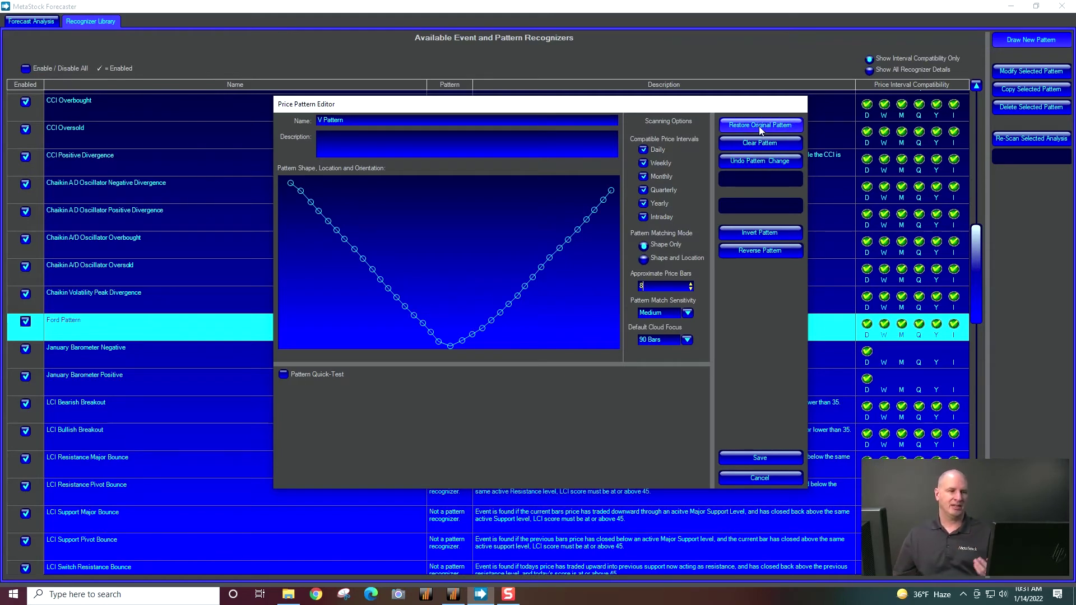
{"action": "left_click", "coordinate": [758, 233]}
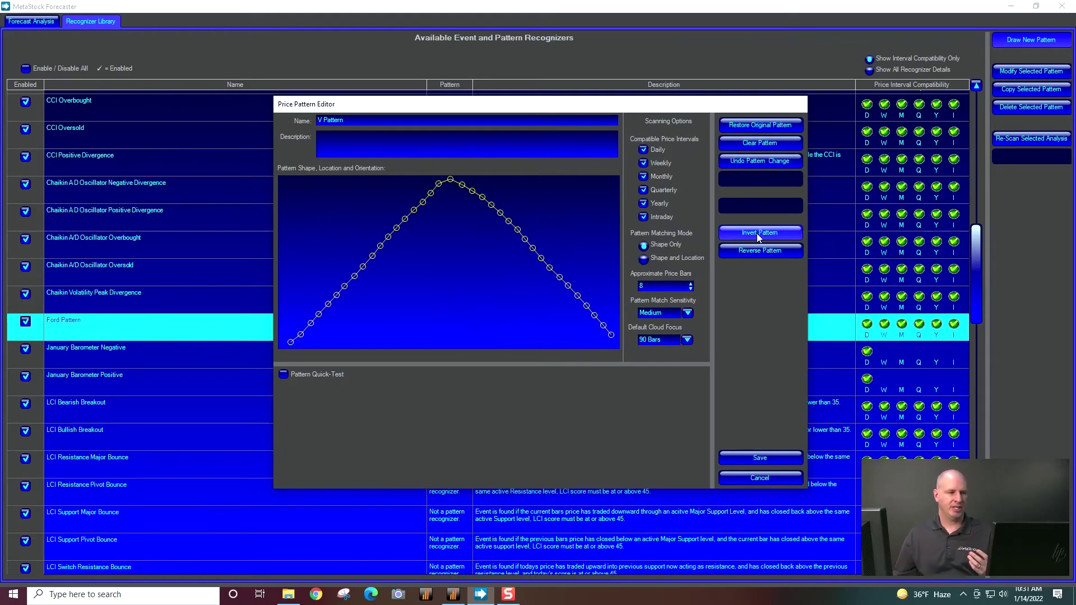
{"action": "left_click", "coordinate": [756, 233]}
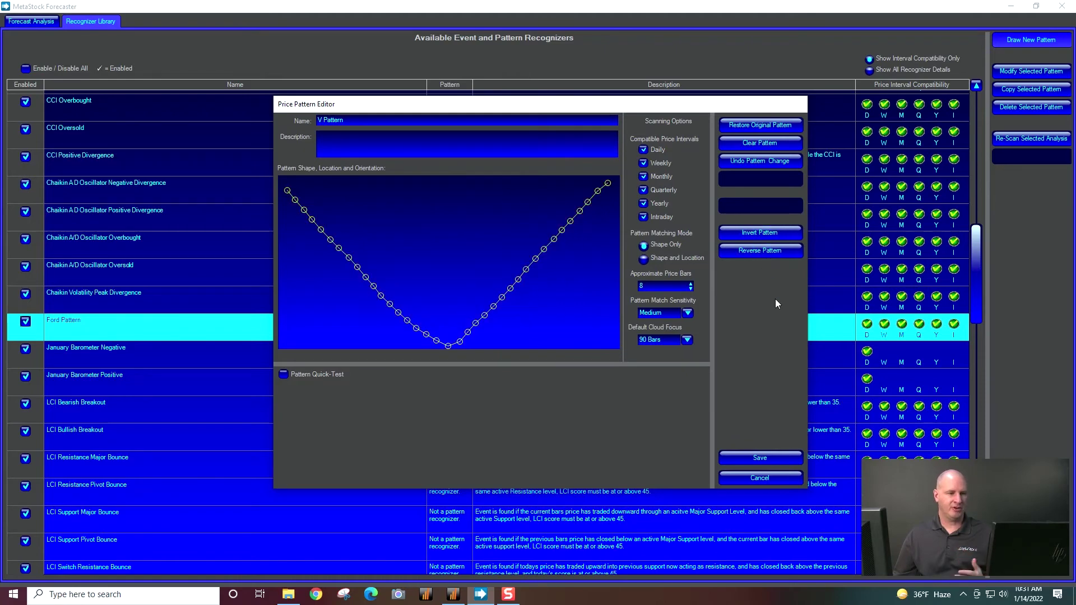
Save V Pattern, re-scan Ford, and display V Pattern's seven events and statistics
{"action": "left_click", "coordinate": [759, 459]}
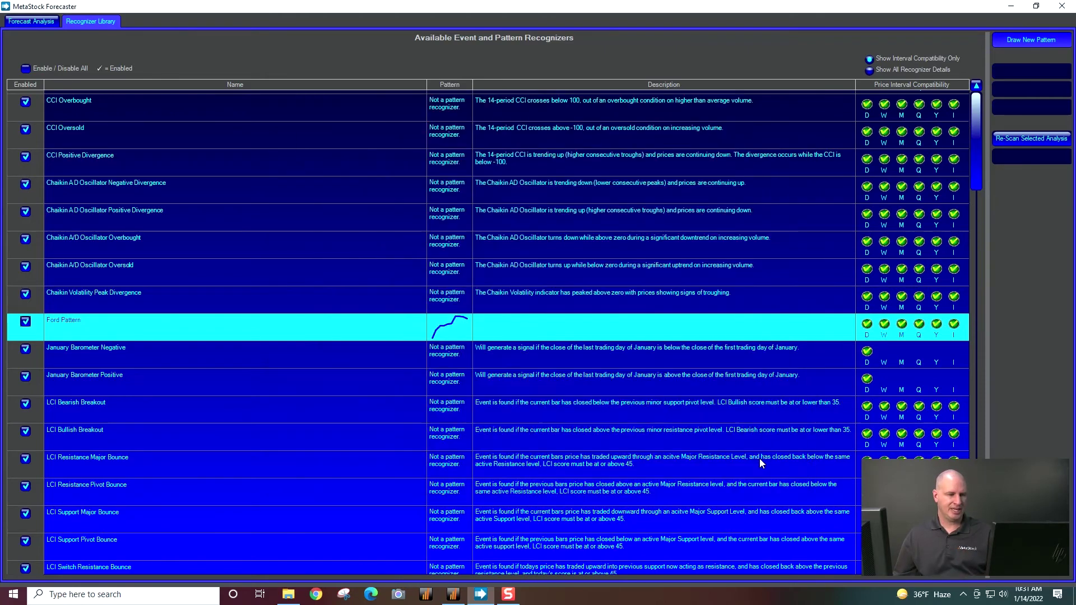
{"action": "left_click", "coordinate": [1028, 139]}
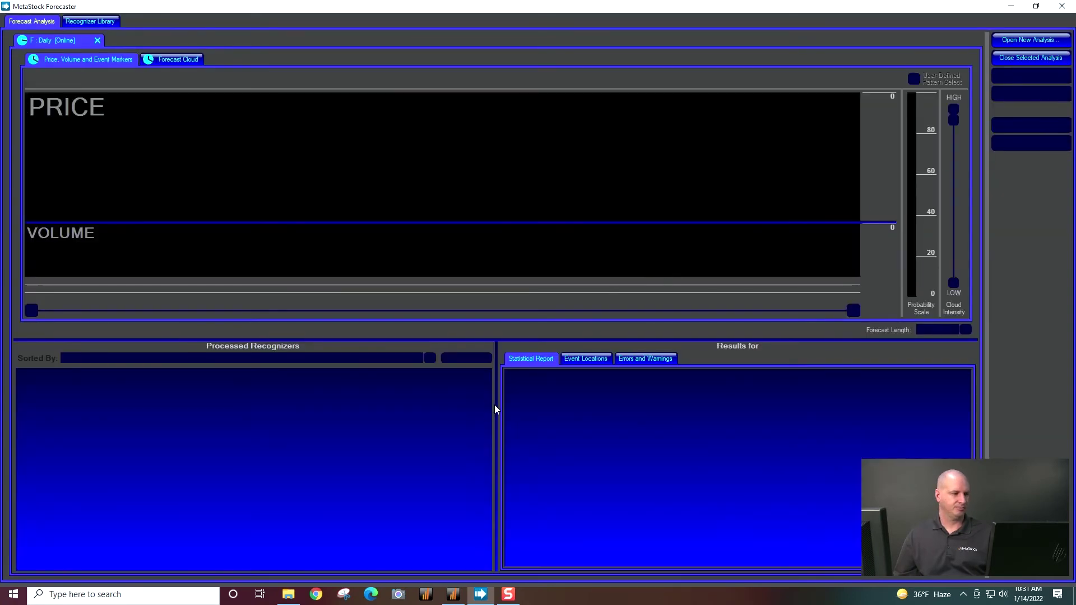
{"action": "mouse_move", "coordinate": [485, 399]}
{"action": "left_mouse_down"}
{"action": "mouse_move", "coordinate": [470, 544]}
{"action": "mouse_move", "coordinate": [486, 416]}
{"action": "left_mouse_up"}
{"action": "left_click", "coordinate": [35, 396]}
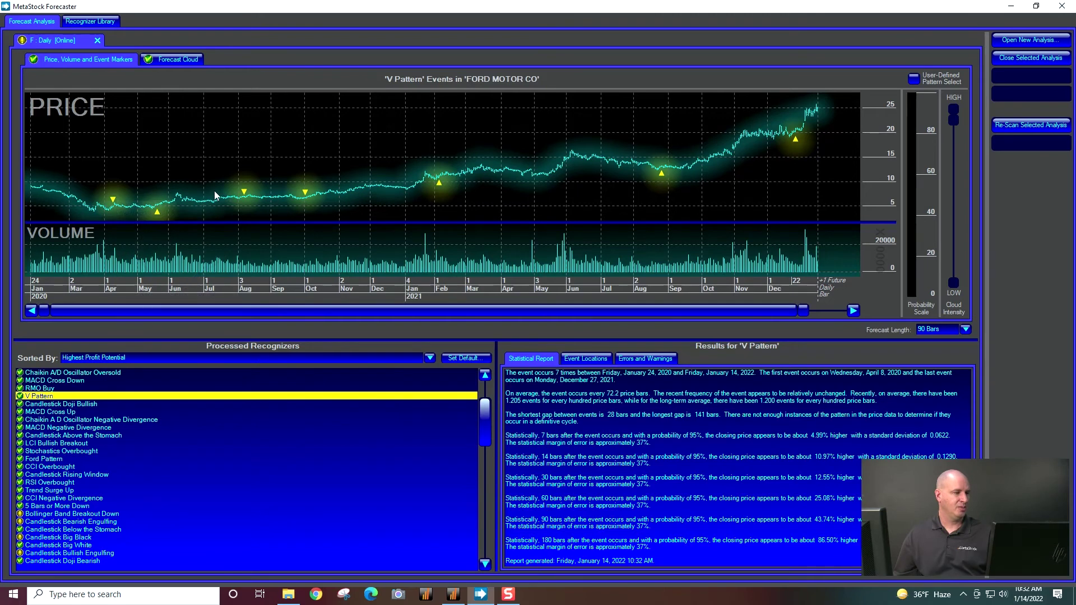
Review the V Pattern match markers and draw the forecast cloud from Pattern Match #7
{"action": "mouse_move", "coordinate": [306, 194]}
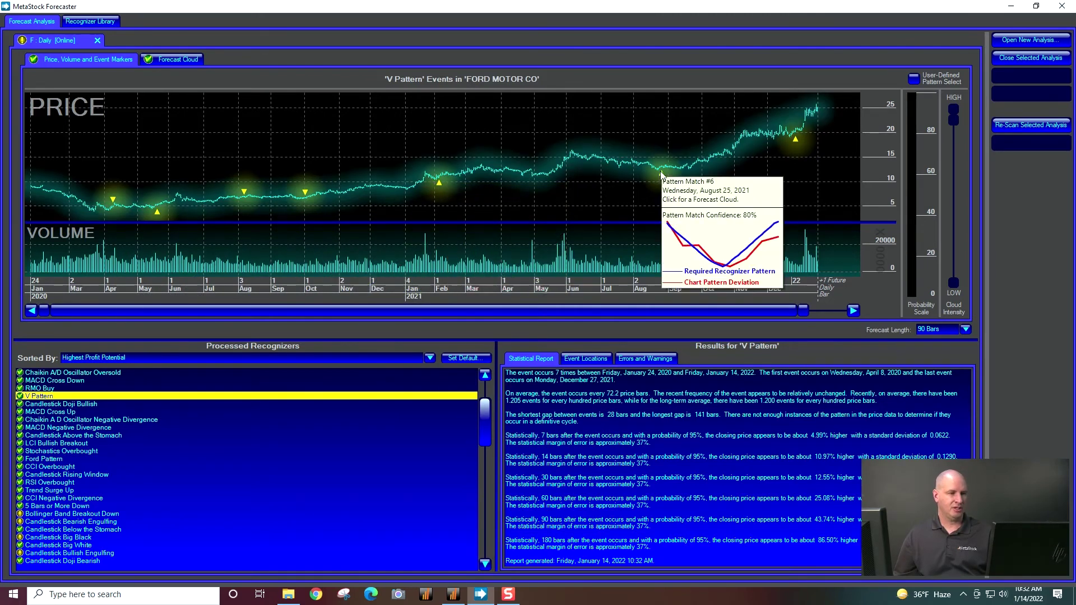
{"action": "mouse_move", "coordinate": [792, 144]}
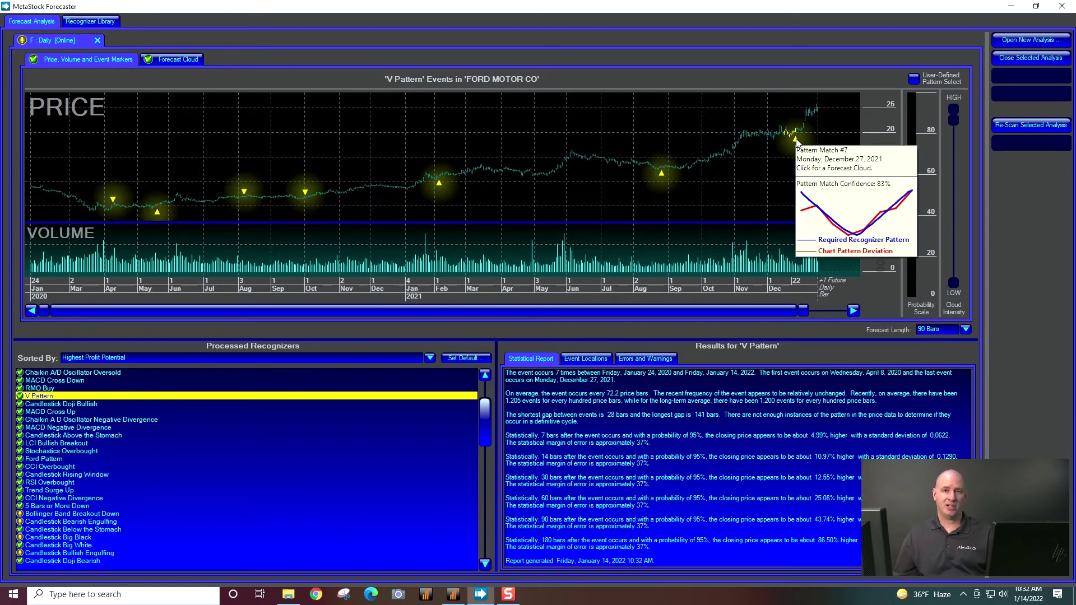
{"action": "left_click", "coordinate": [796, 141]}
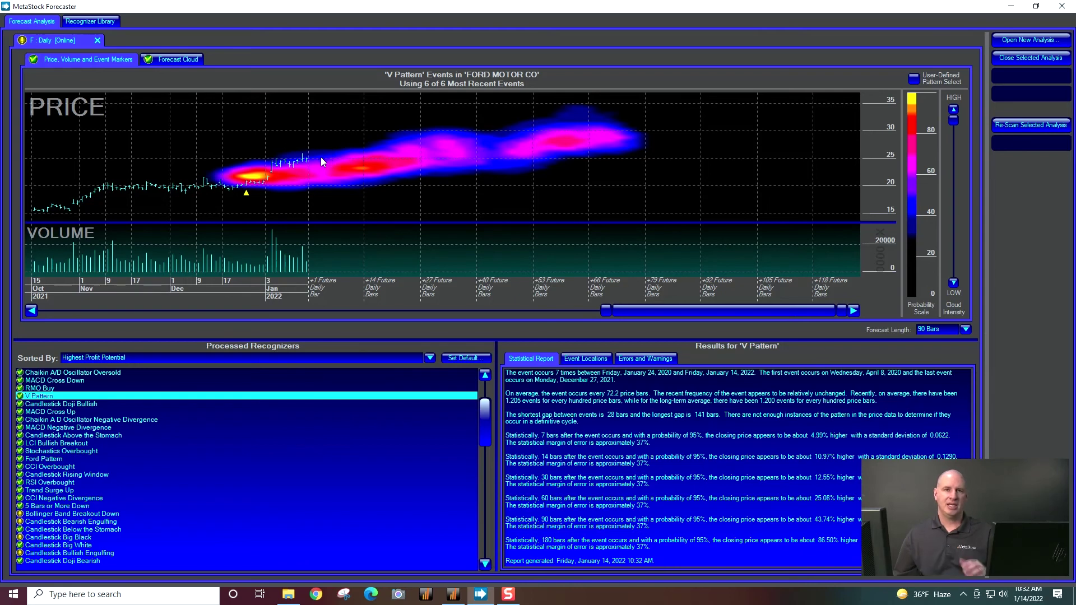
{"action": "left_click", "coordinate": [177, 61]}
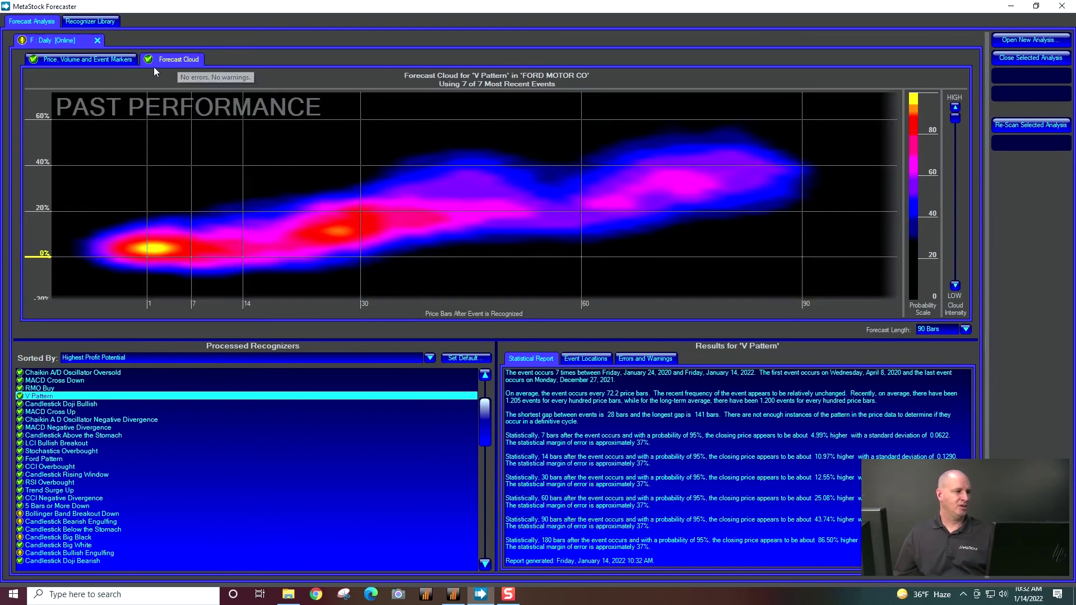
{"action": "left_click", "coordinate": [112, 60]}
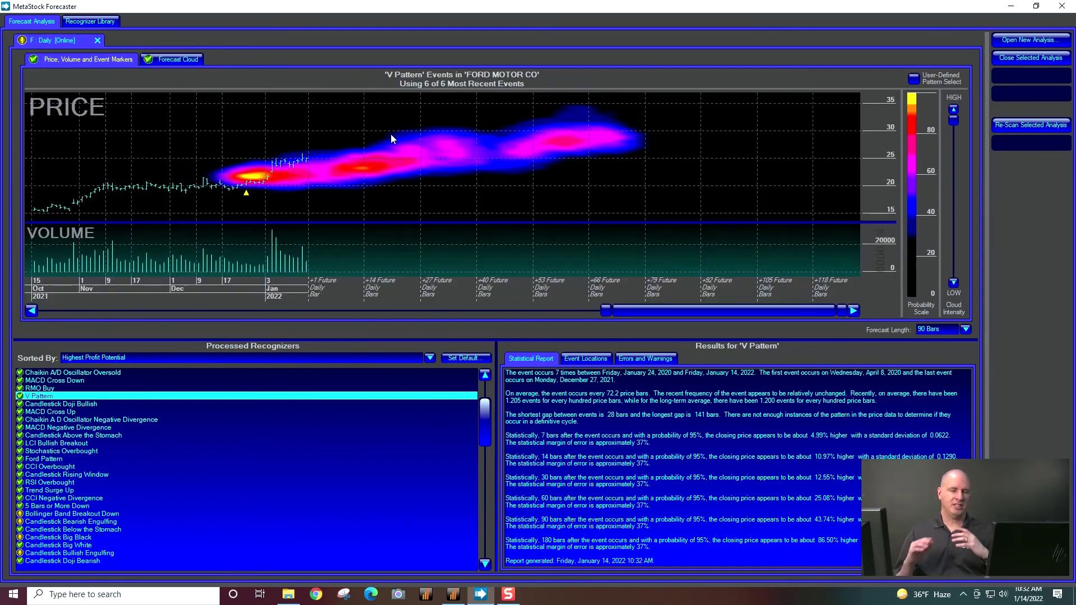